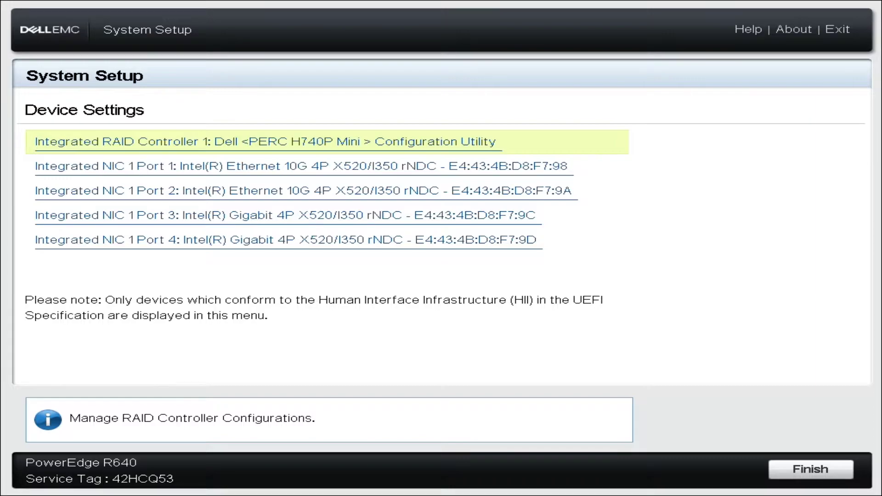
Step: Move through the Device Settings NIC port entries and settle on Integrated NIC 1 Port 1
key(Down)
key(Down)
key(Down)
key(Down)
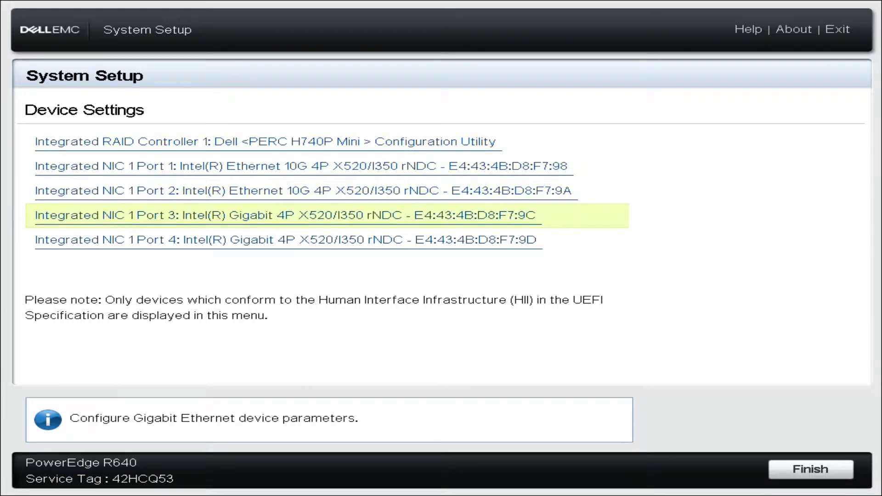
key(Up)
key(Up)
key(Up)
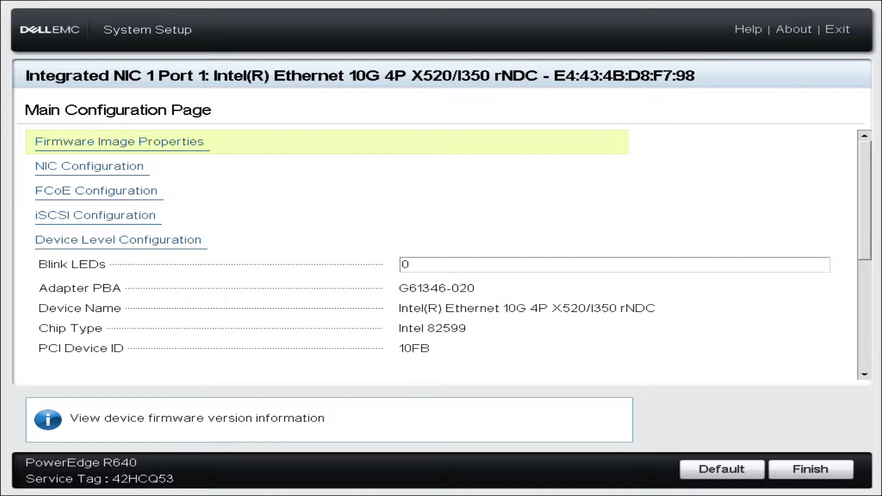
Step: Review Port 1's Blink LEDs, Chip Type Intel 82599, PCI Device ID 10FB and virtual WWN rows
key(Down)
key(Down)
key(Down)
key(Down)
key(Down)
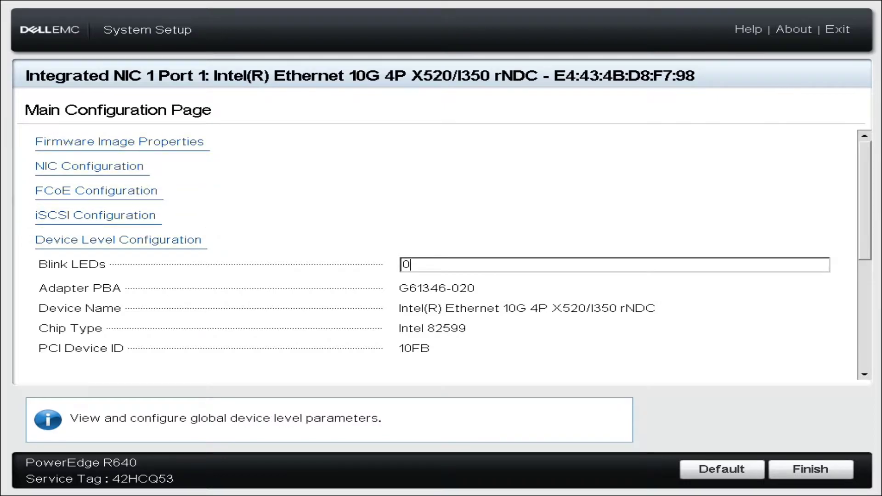
key(Down)
key(Down)
key(Down)
key(Down)
key(Down)
key(Down)
key(Down)
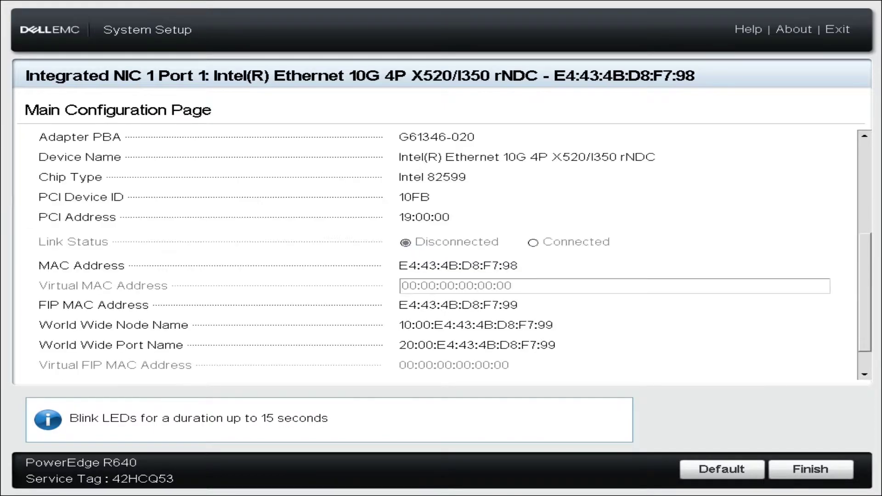
key(Down)
key(Down)
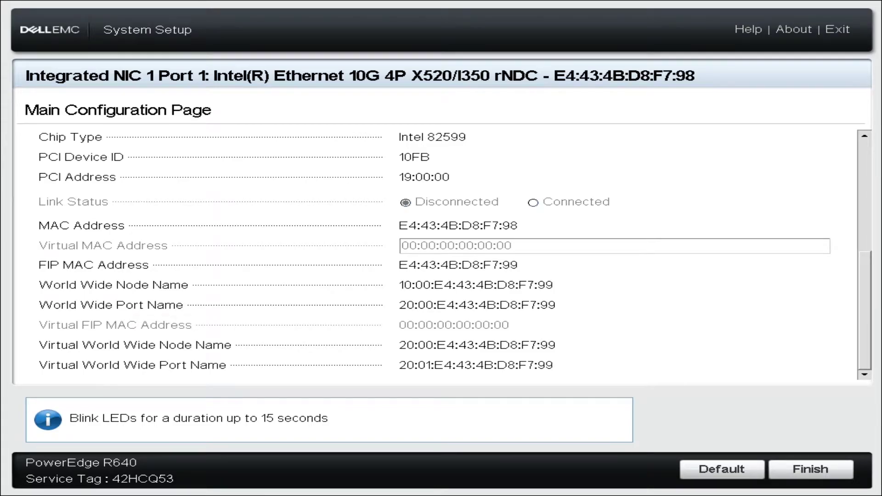
key(Up)
key(Up)
key(Up)
key(Up)
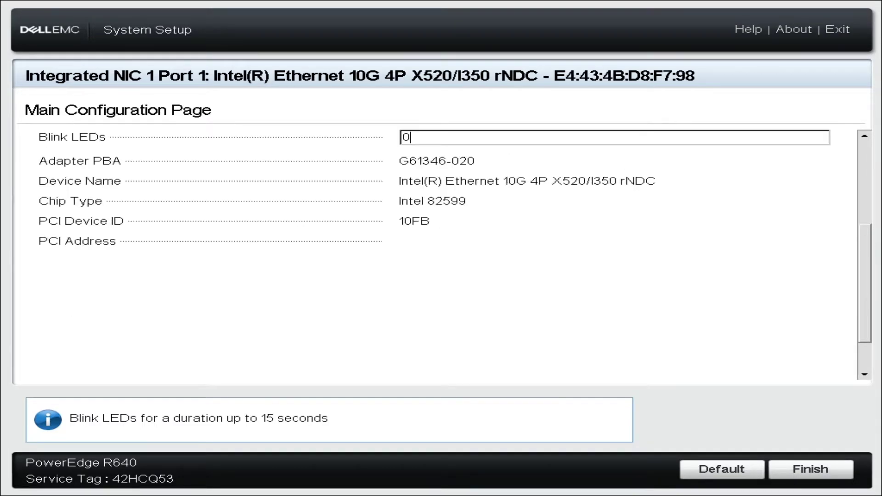
key(Up)
key(Up)
key(Up)
key(Up)
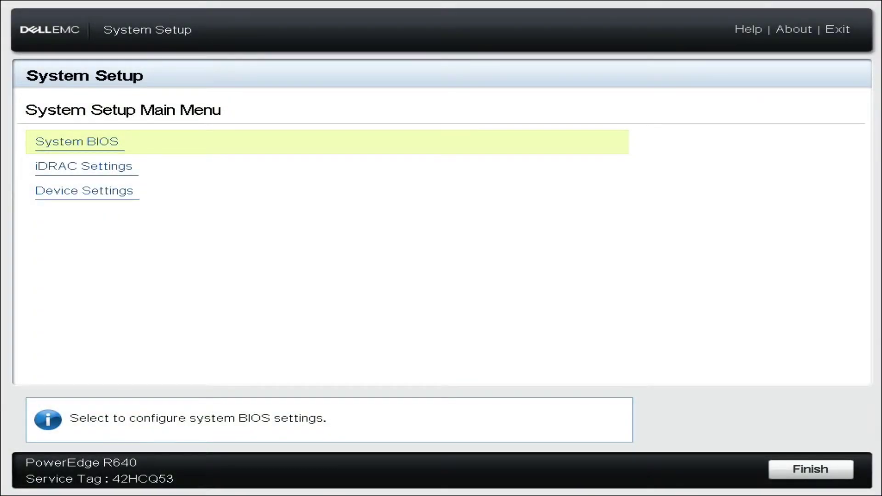
Step: Enter iDRAC Settings, showing firmware 4.40.00.00, and highlight the Network category
key(Down)
key(Return)
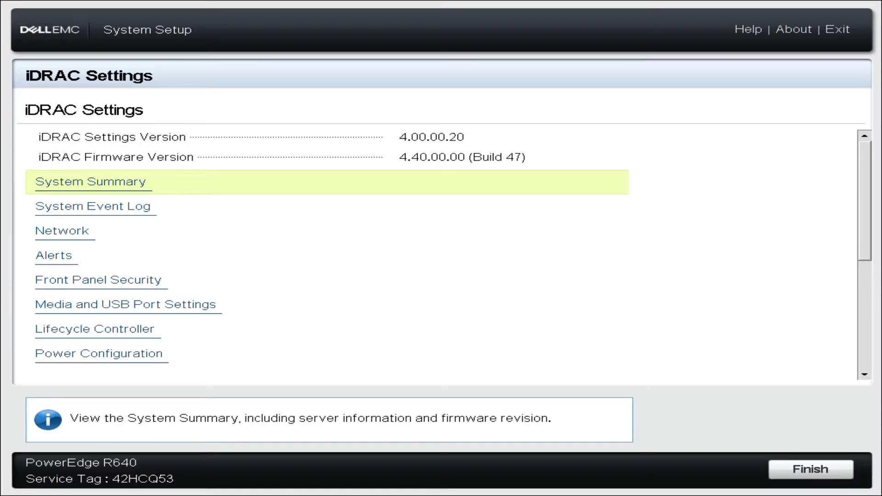
key(Down)
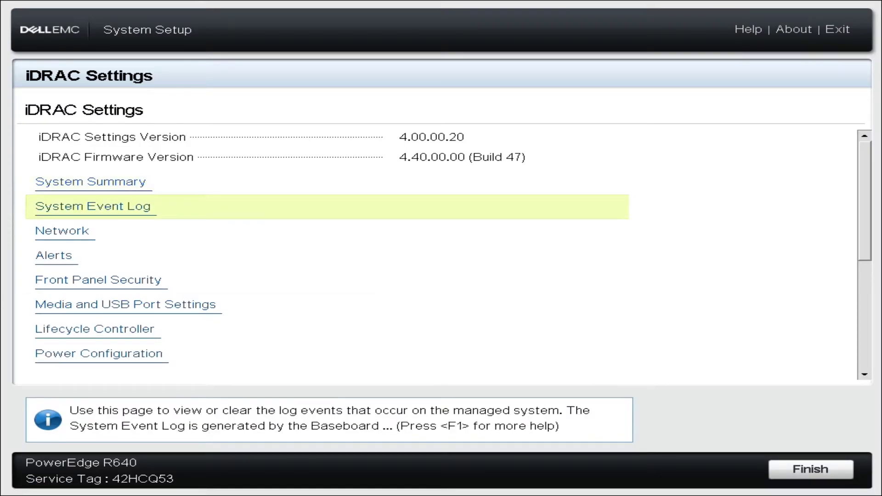
key(Down)
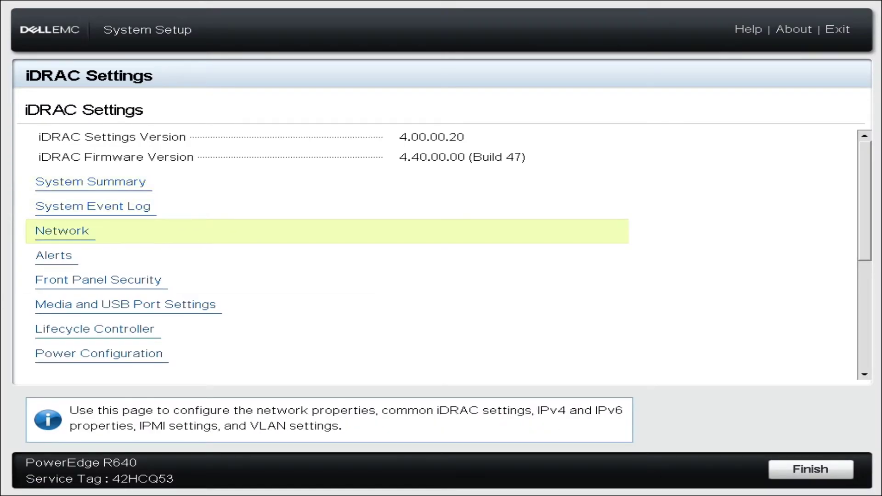
Step: In iDRAC Network settings, view the NIC Selection choices, Dedicated and LOM
key(Return)
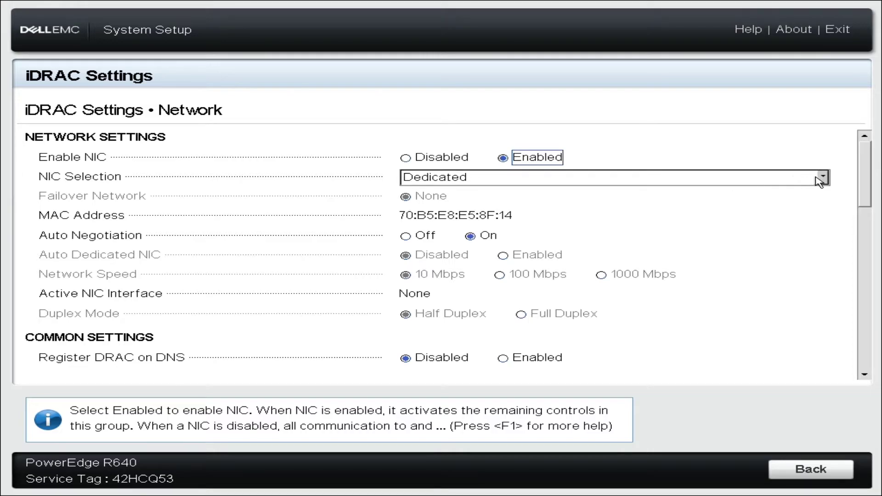
click(822, 178)
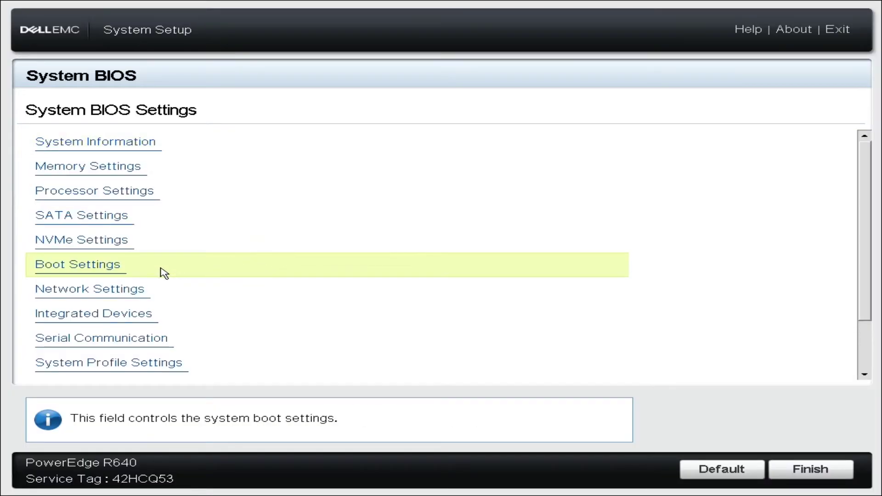
Step: Review the BIOS Network Settings PXE, HTTP and iSCSI sections, with only PXE Device1 enabled
click(90, 291)
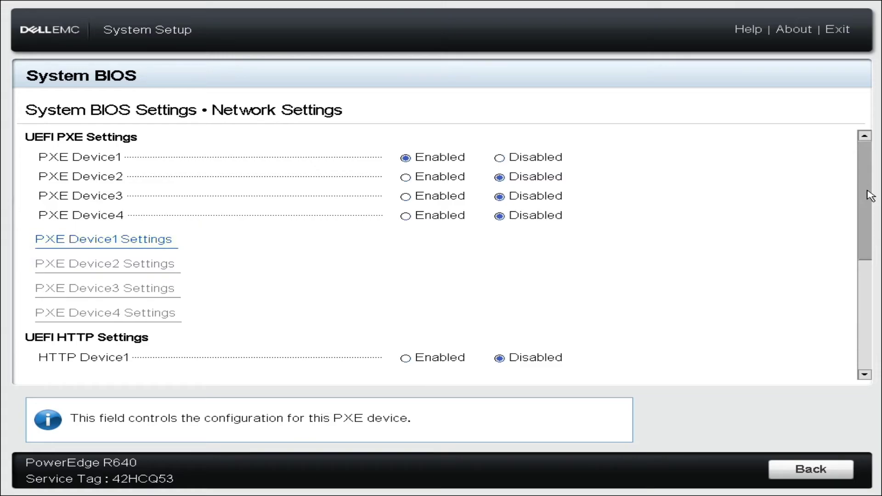
scroll(871, 195, down, 5)
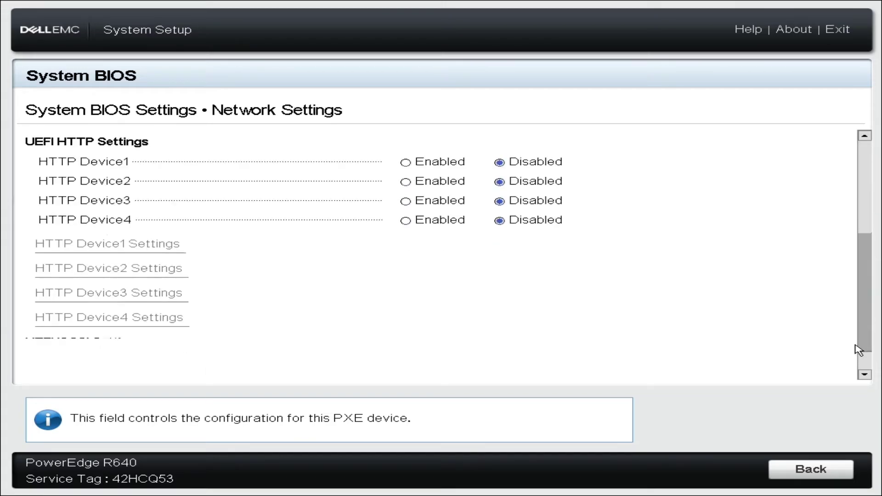
scroll(857, 349, down, 1)
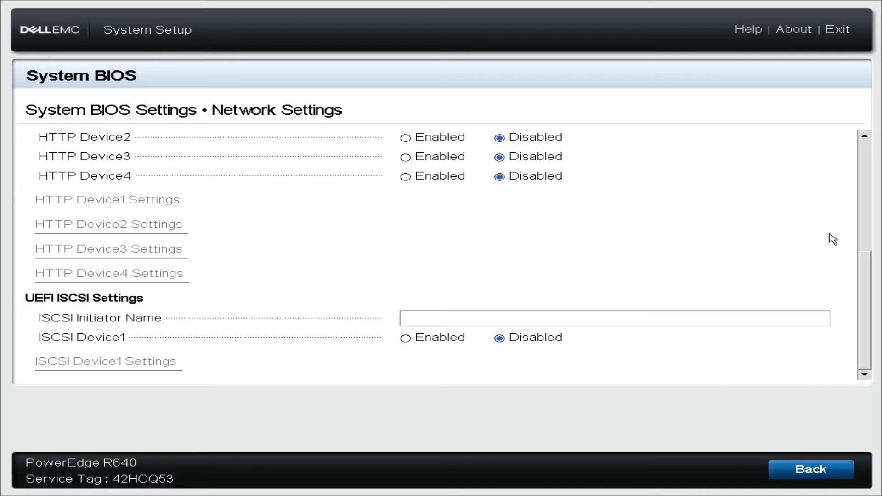
scroll(862, 283, up, 4)
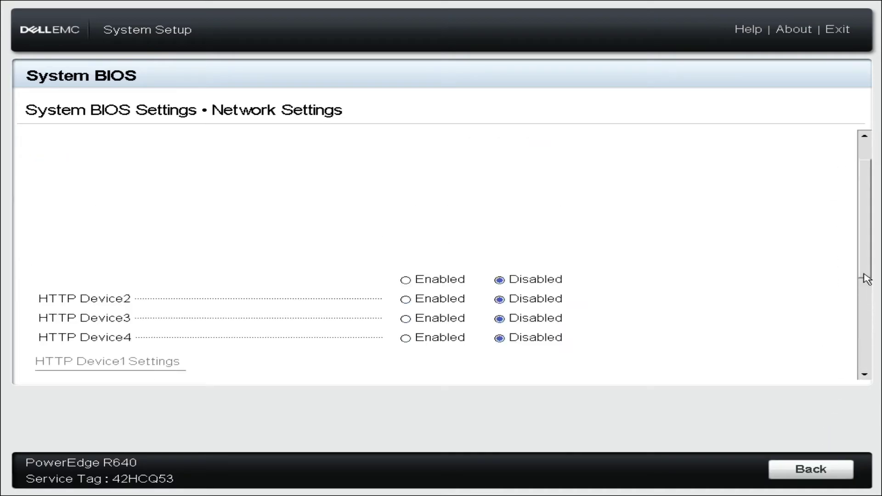
scroll(866, 279, up, 2)
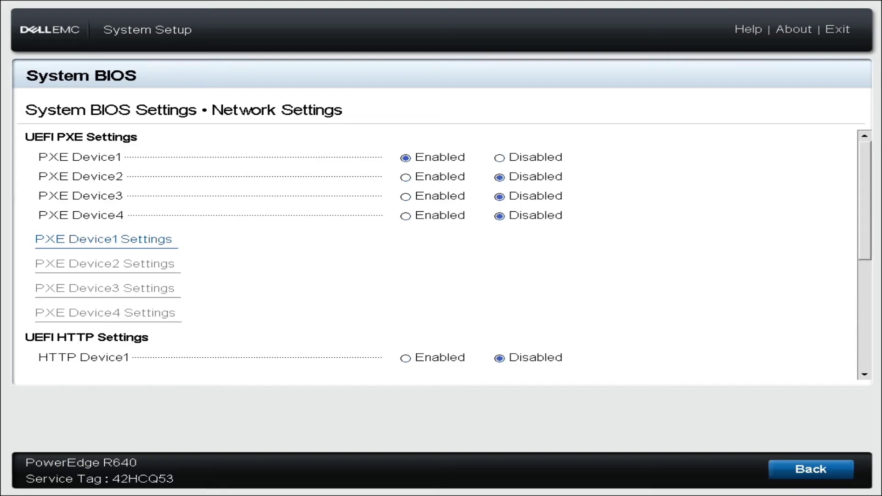